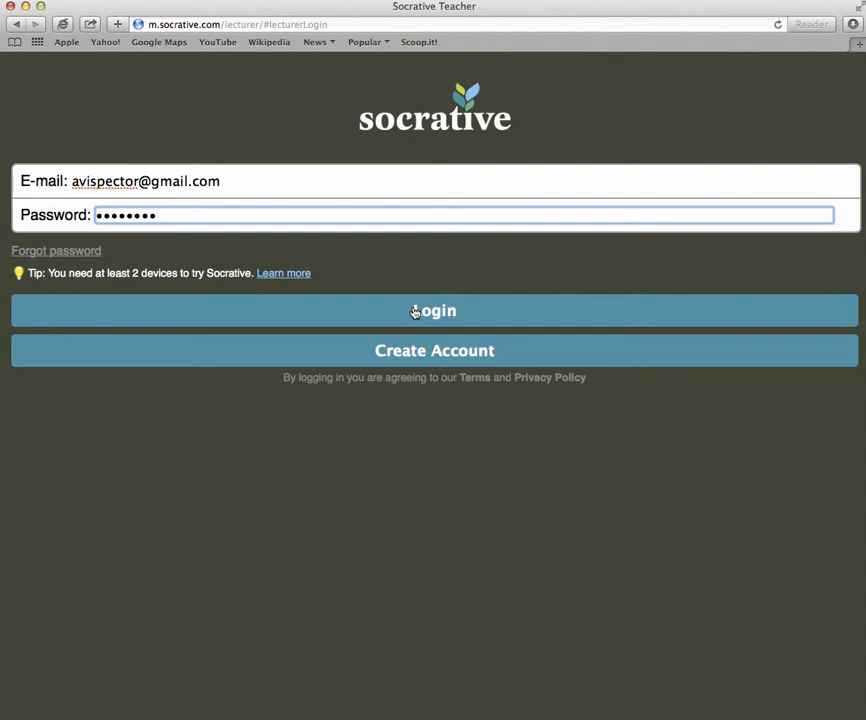
Log in to the teacher account with the credentials already entered and highlight the room number
left_click(415, 312)
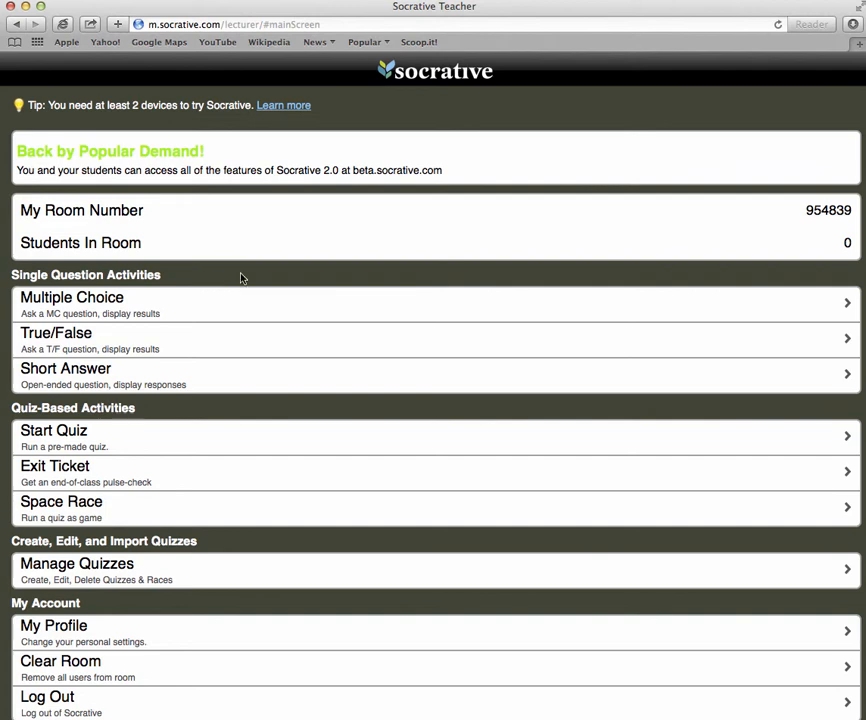
left_click_drag(806, 208, 848, 212)
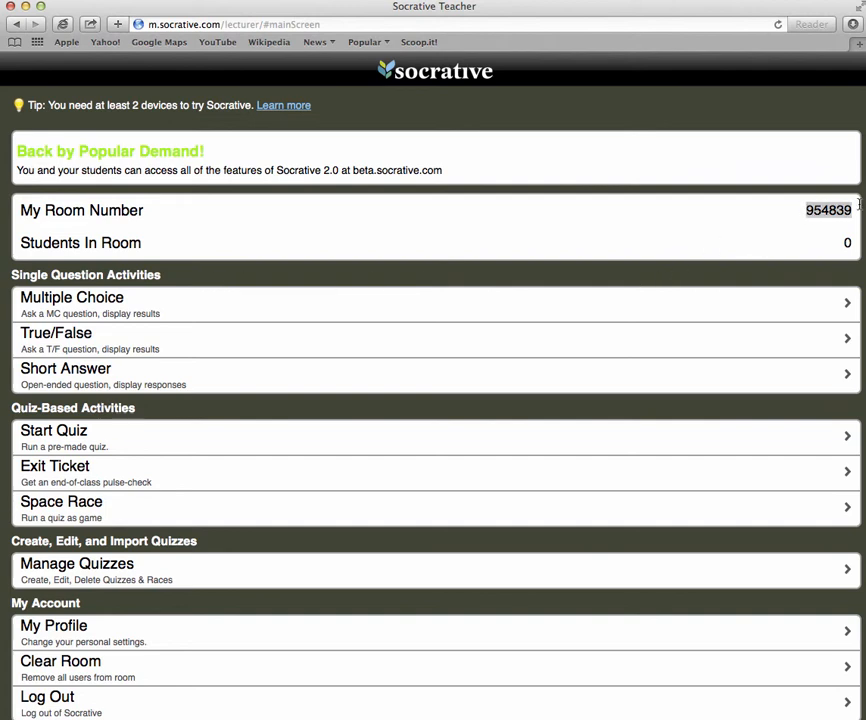
left_click(830, 222)
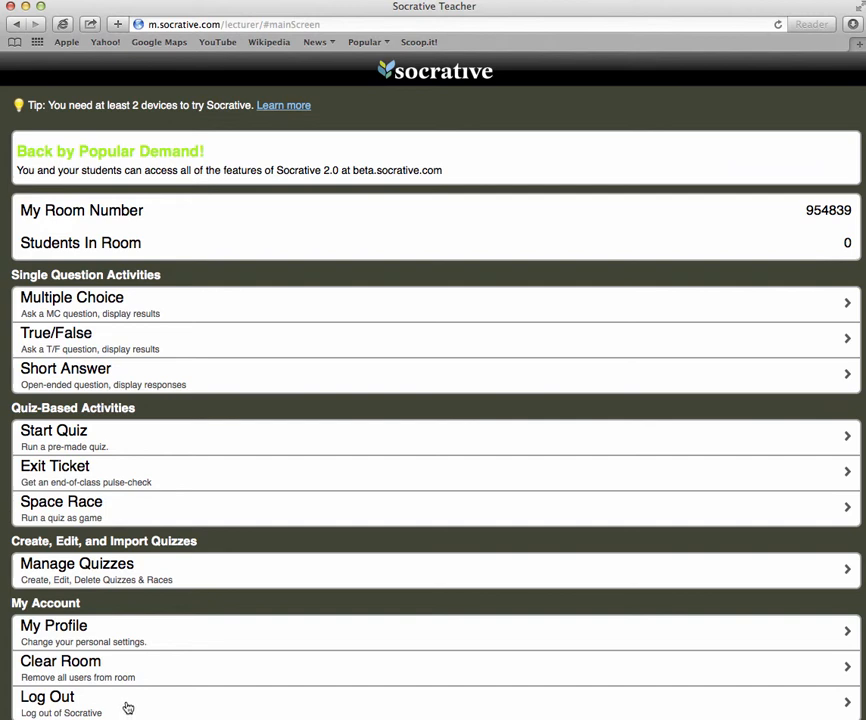
Create a new quiz named with the teacher's first name in the possessive followed by "Test #2"
left_click(72, 568)
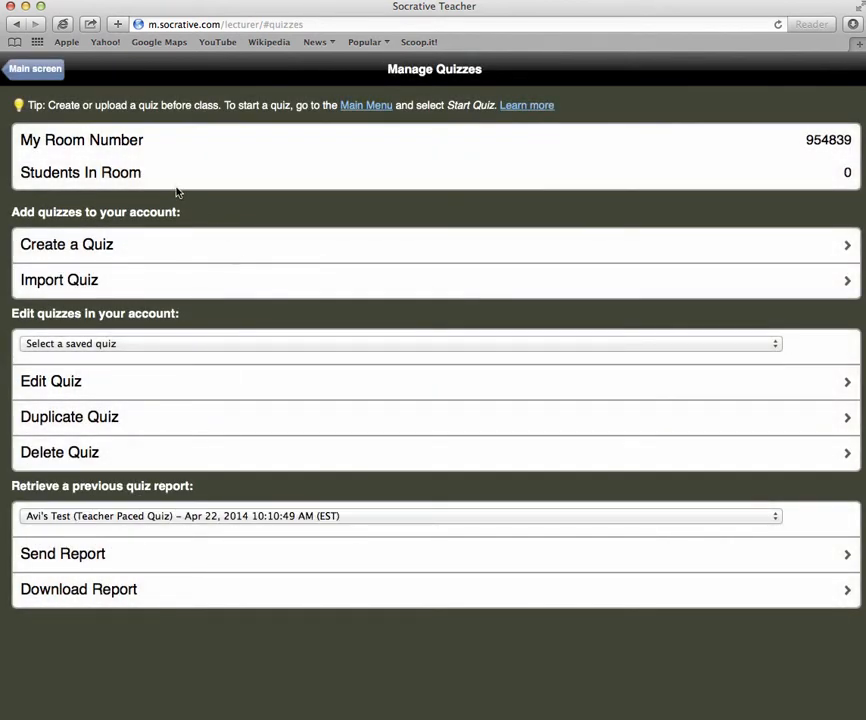
left_click(50, 244)
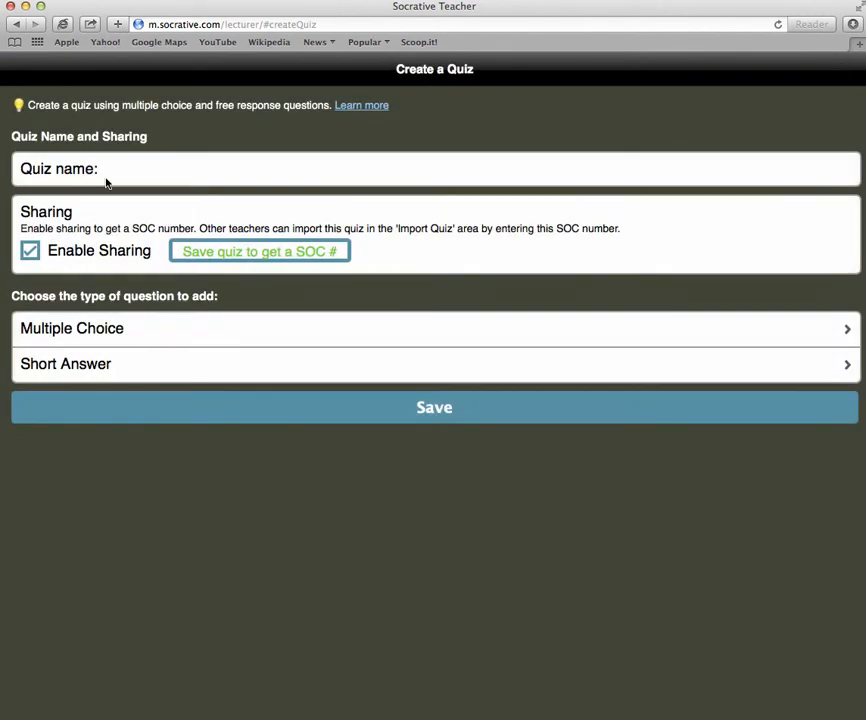
left_click(116, 170)
type("Avi")
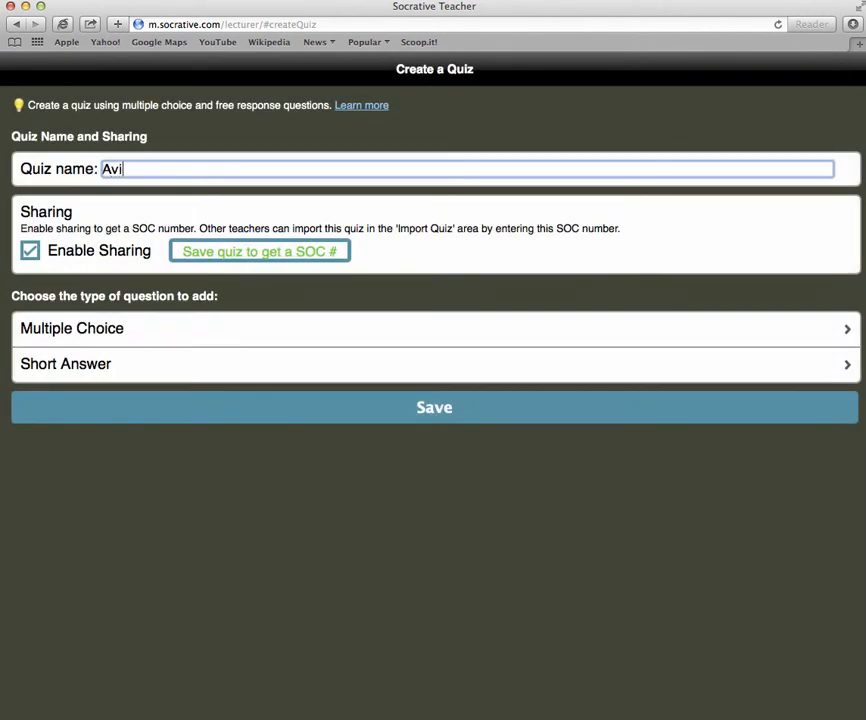
type("'s Test #2")
Add a multiple-choice question "What is the capital of Canada?" with answers Ottawa, Montreal, Chomedey and Laval, marking Ottawa as correct
left_click(90, 330)
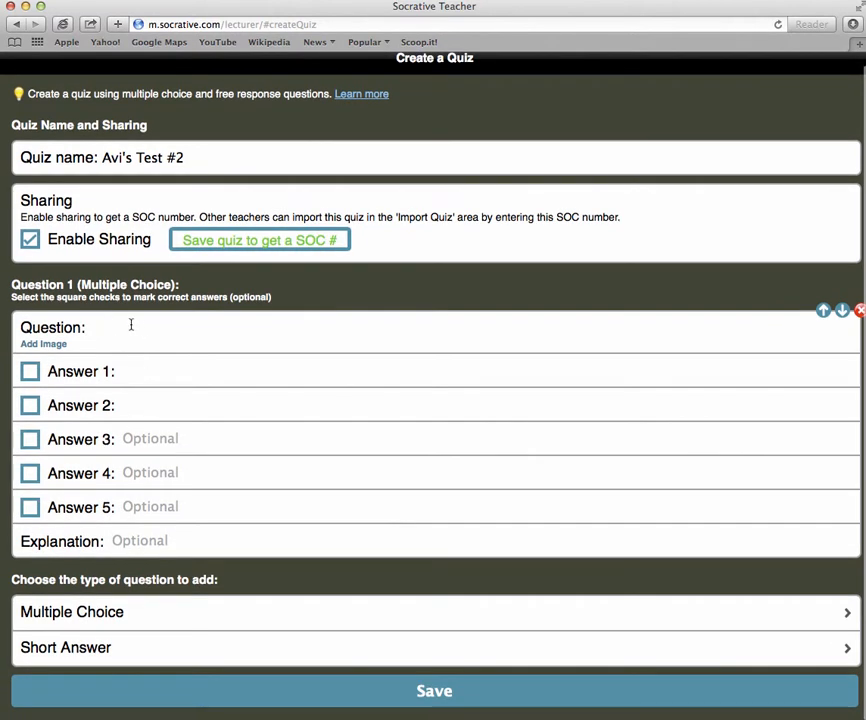
left_click(125, 331)
type("What is the capital of Canada?")
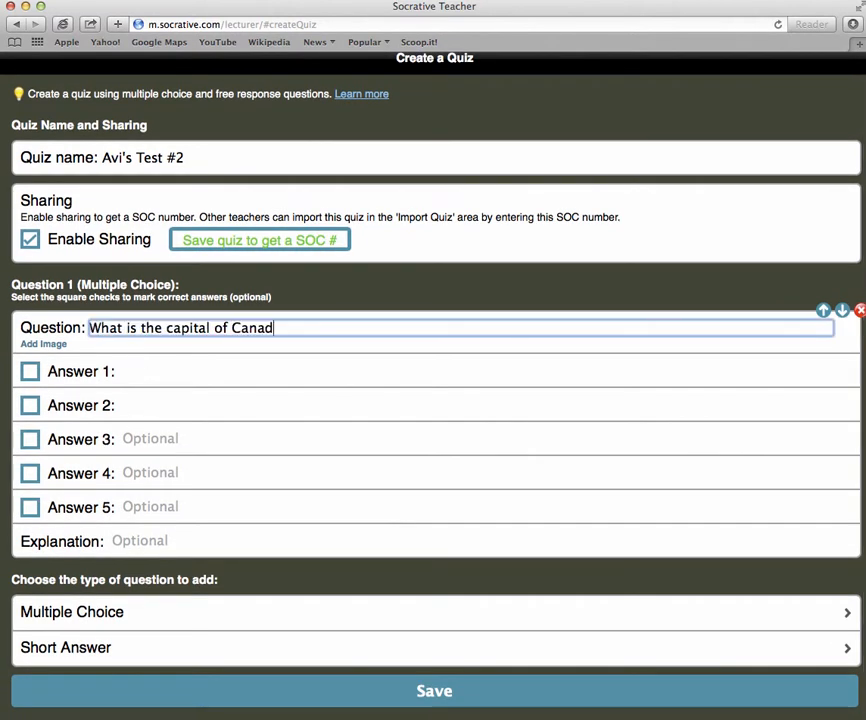
left_click(132, 373)
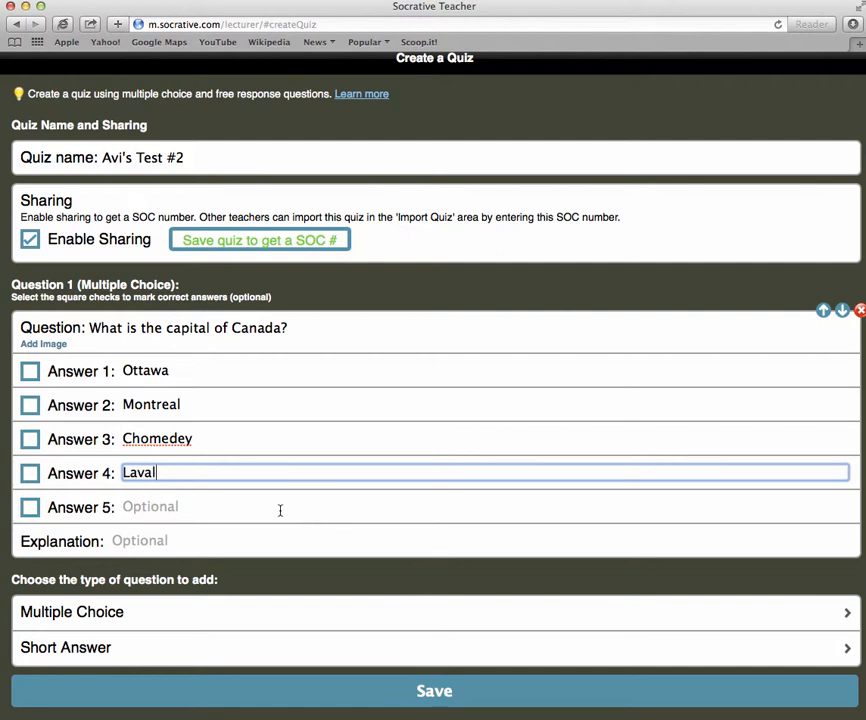
left_click(29, 372)
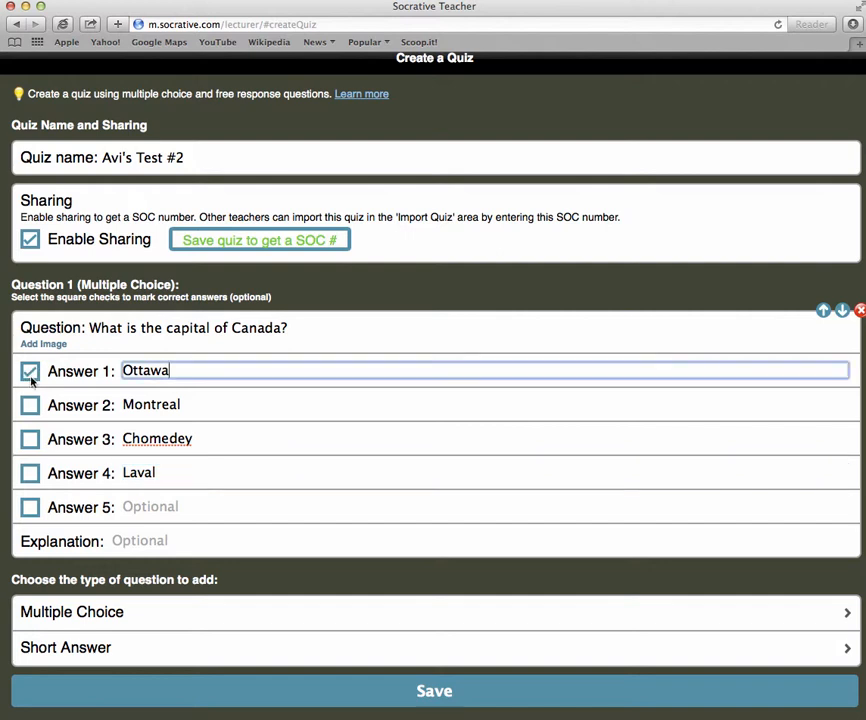
Enter the multiple-choice question's explanation: "The capital of Canada is Ottawa, located in the Province of Ontario."
left_click(157, 540)
type("The capital of Canada is Ottawa, located in the Province of Onta")
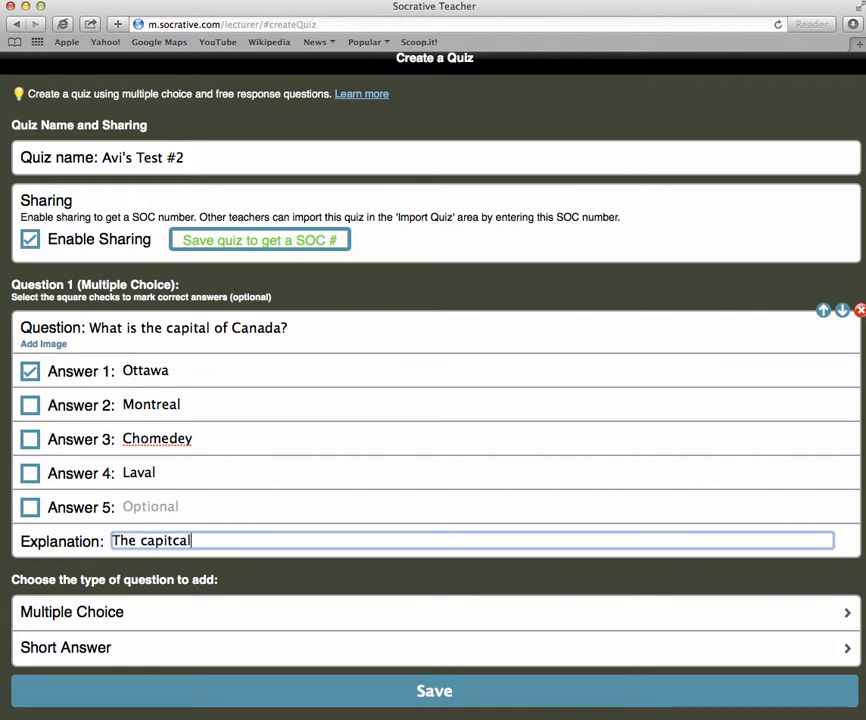
type("rio.")
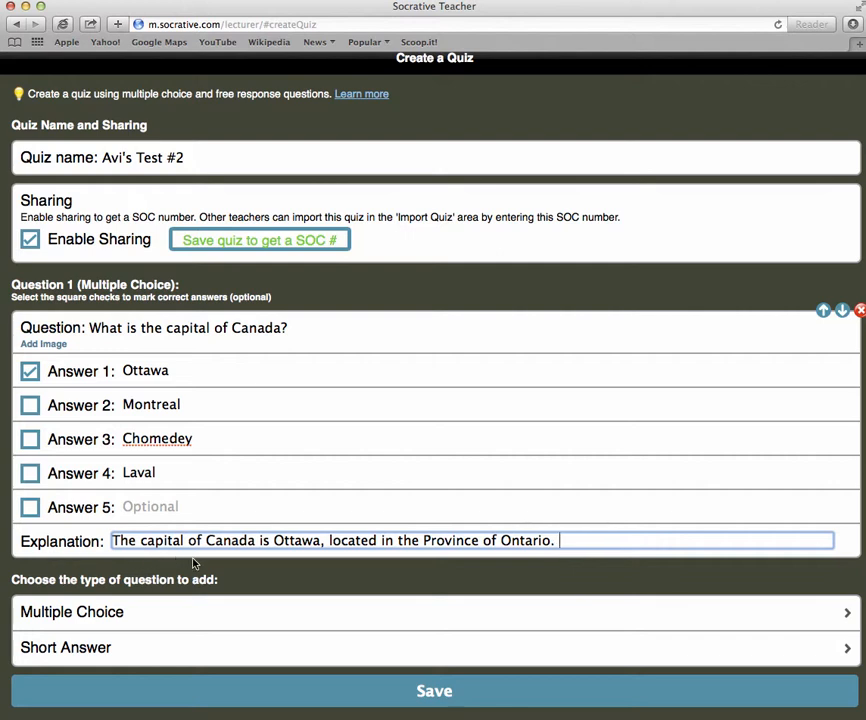
Add a short-answer question "What is the capital of Canada?", leaving its optional answer and explanation empty
left_click(89, 649)
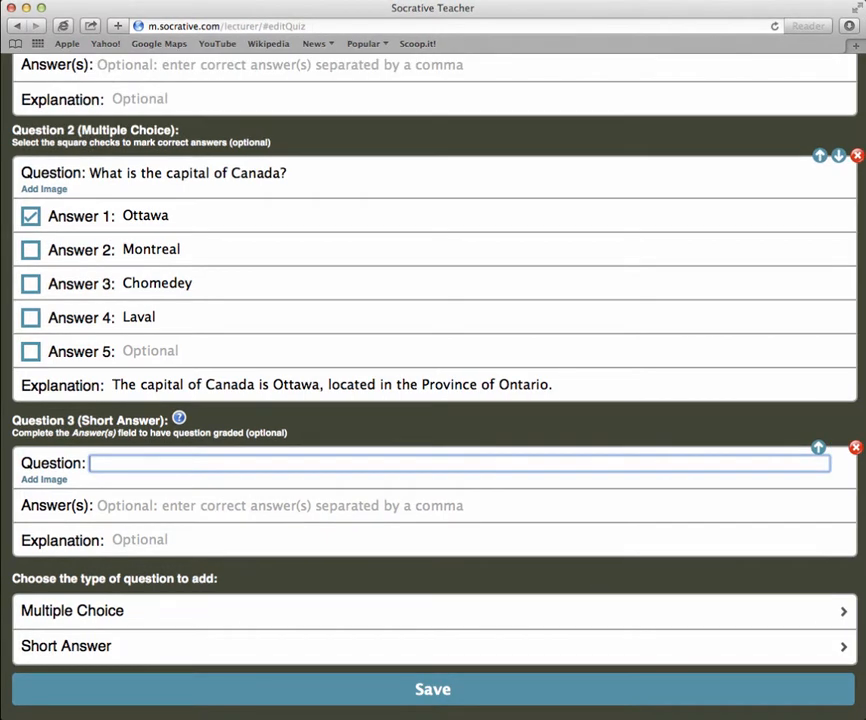
type("What is the capital of Canada?")
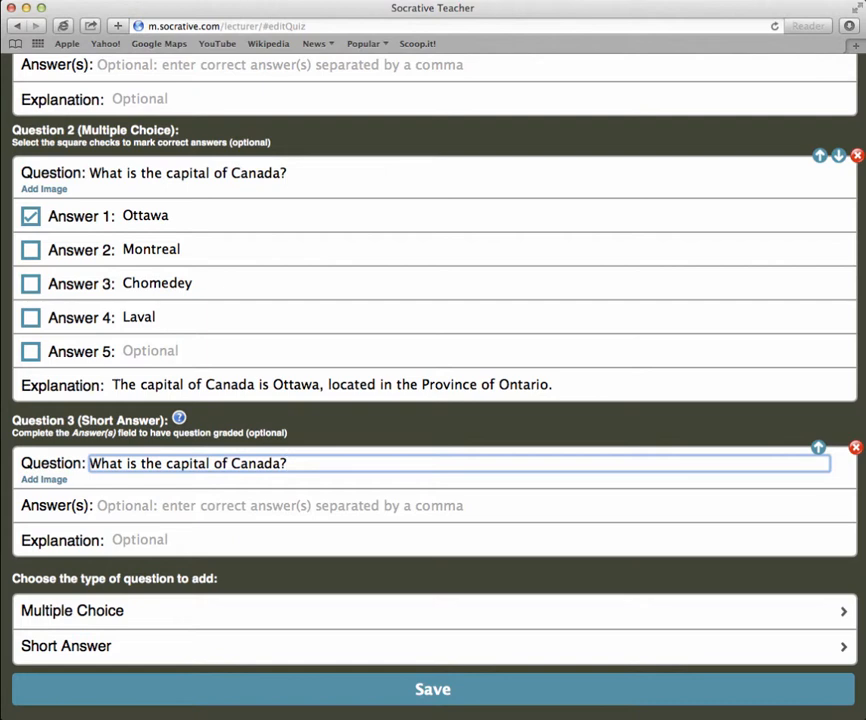
left_click(197, 540)
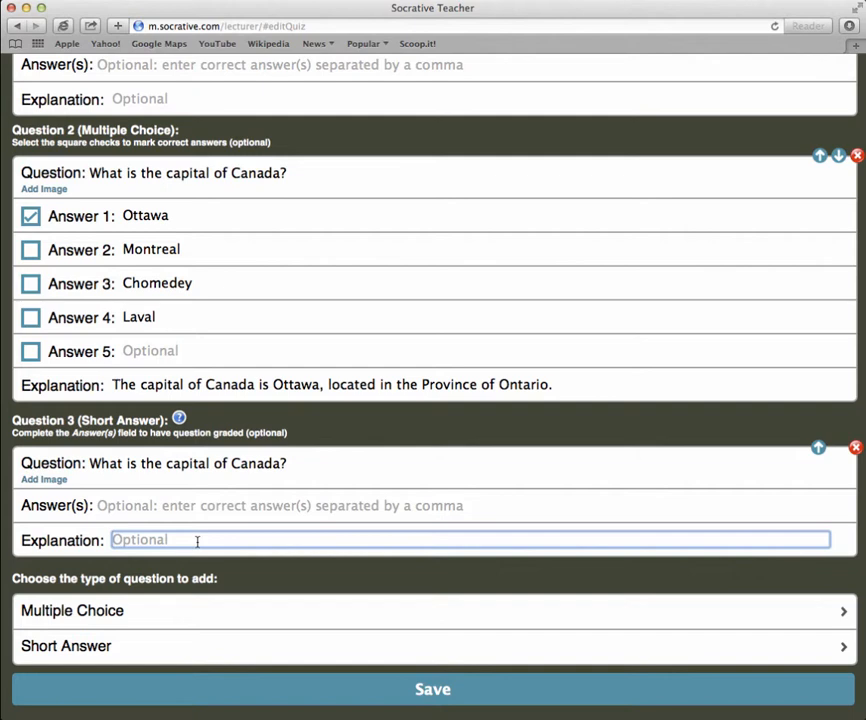
left_click(203, 505)
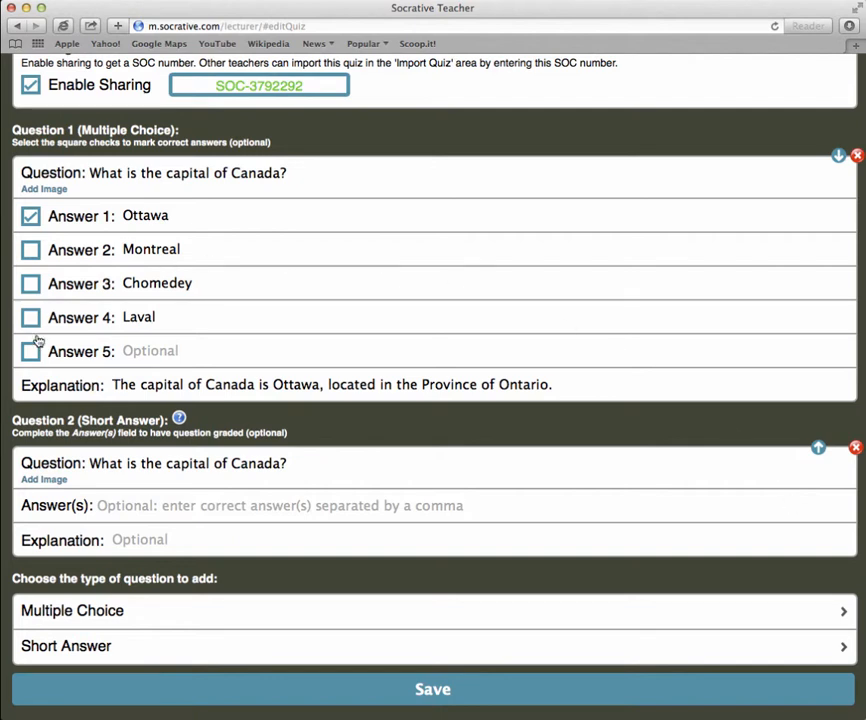
Attach the image flag.jpg from the Desktop to the short-answer question and remove it again
left_click(45, 481)
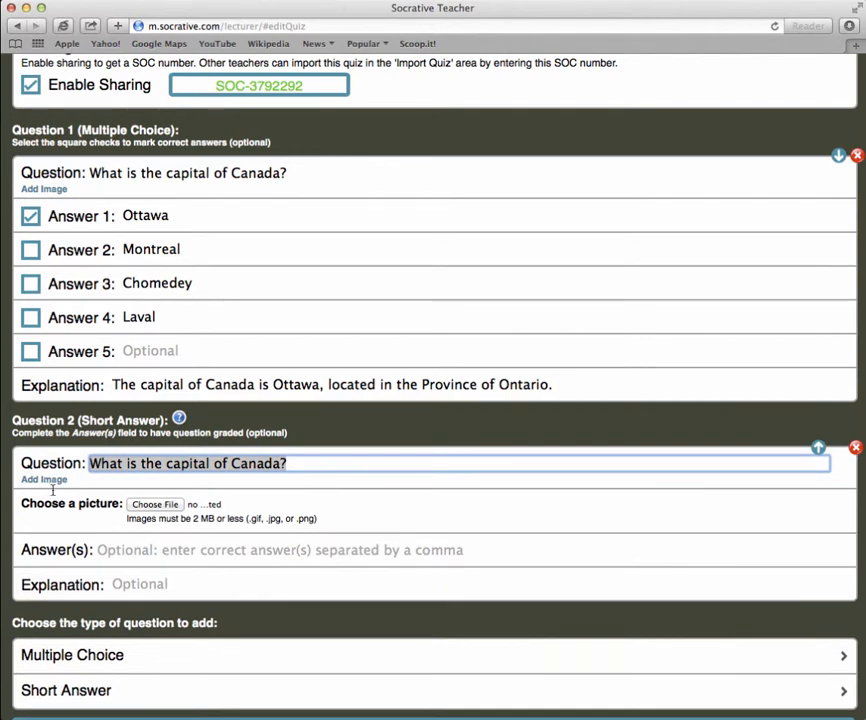
left_click(155, 507)
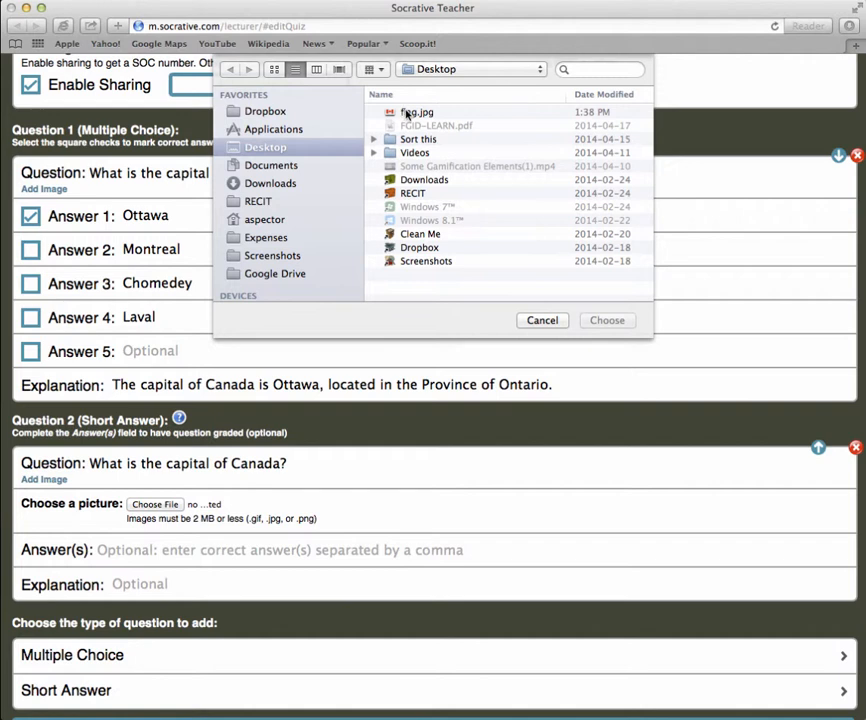
double_click(406, 116)
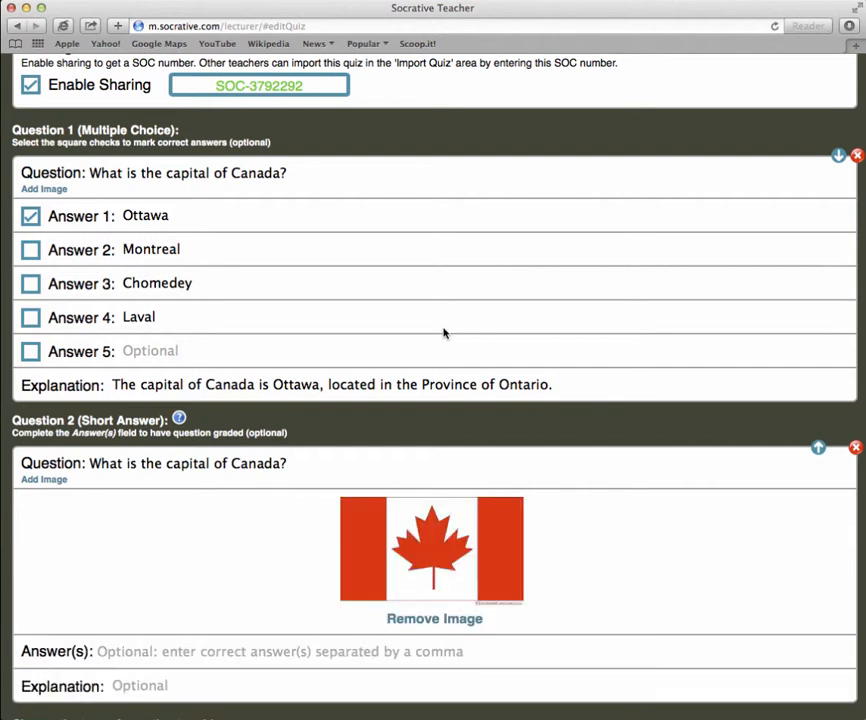
scroll(444, 333, "down", 5)
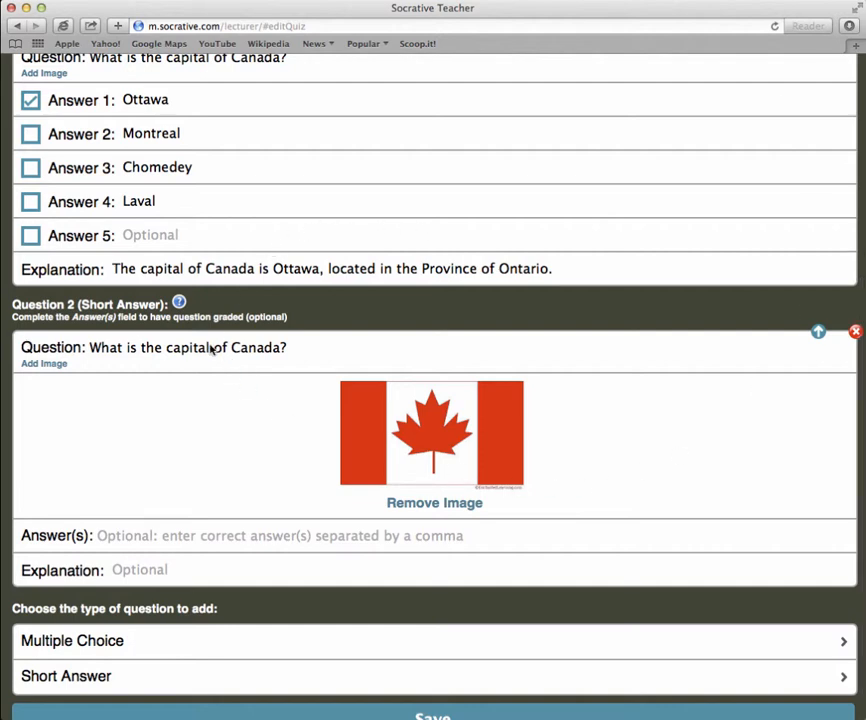
left_click(435, 505)
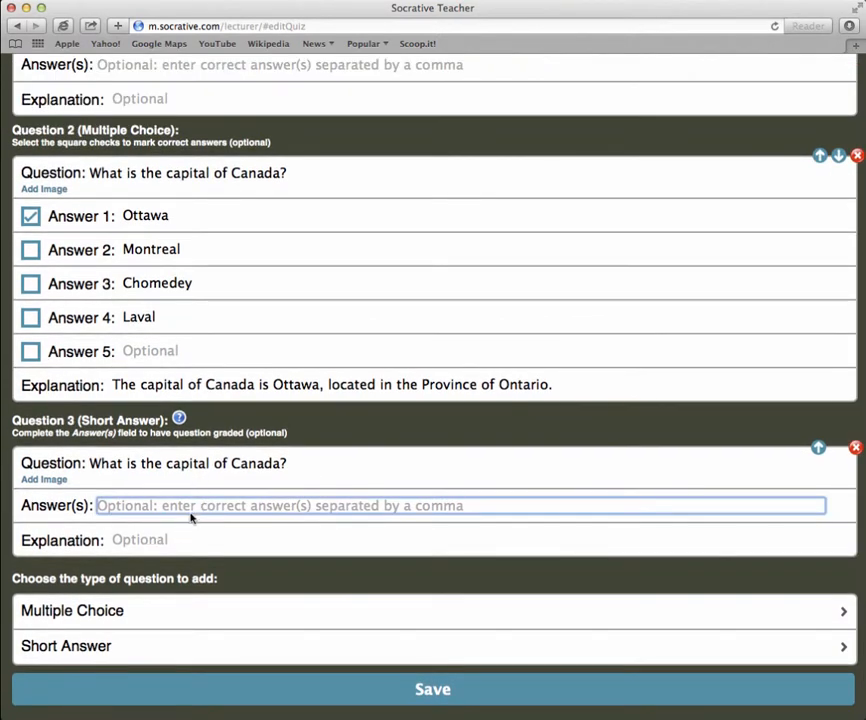
Save the new quiz and reopen it for editing from the account's saved quizzes
left_click(408, 700)
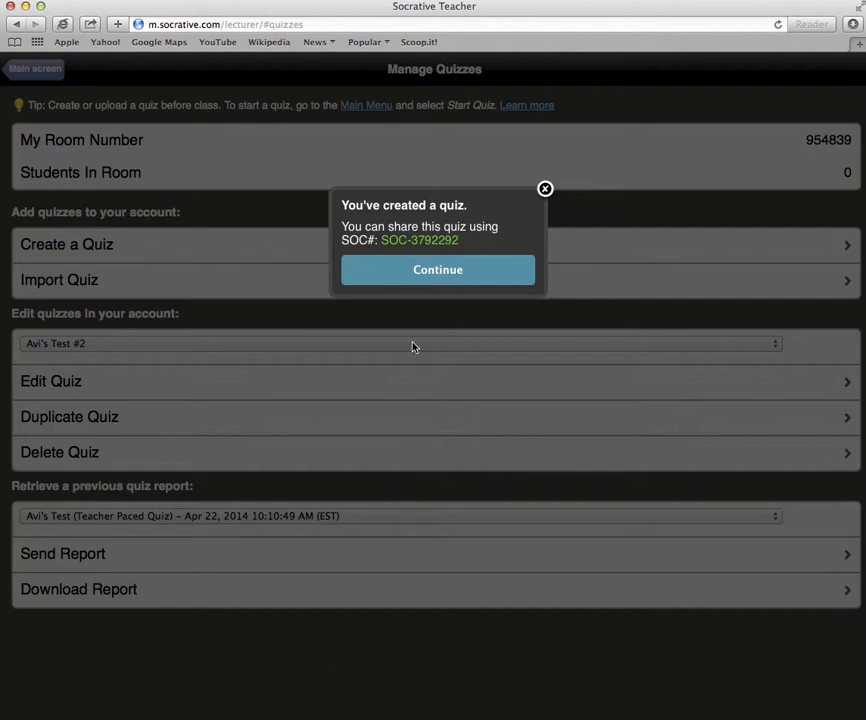
left_click(433, 272)
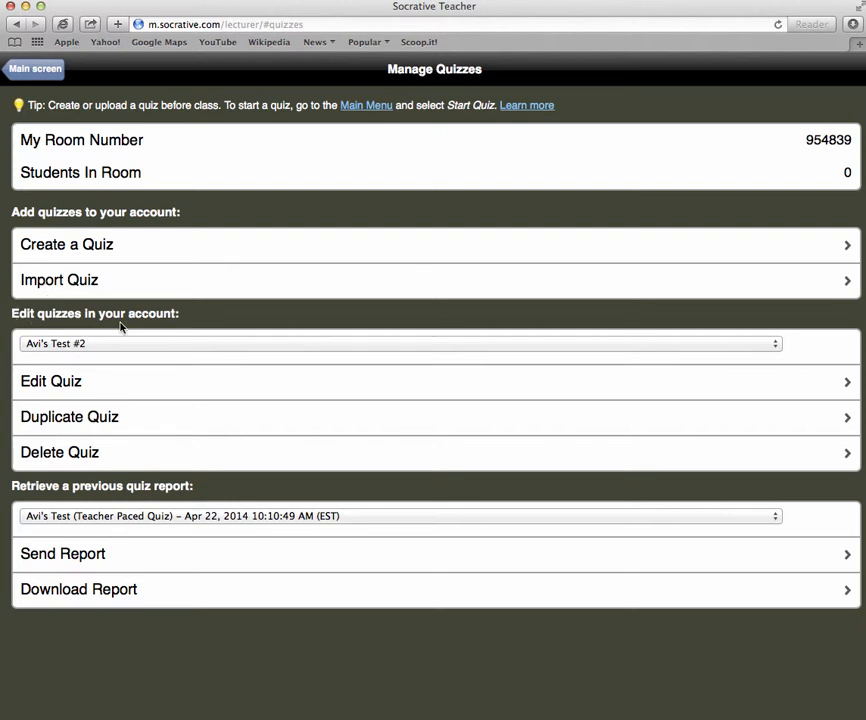
left_click(40, 345)
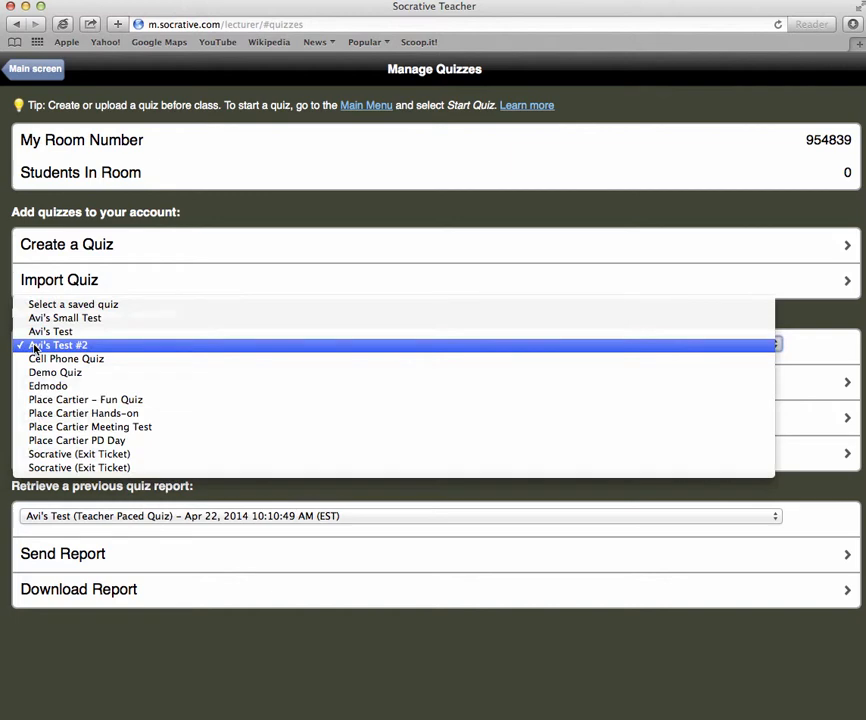
left_click(70, 348)
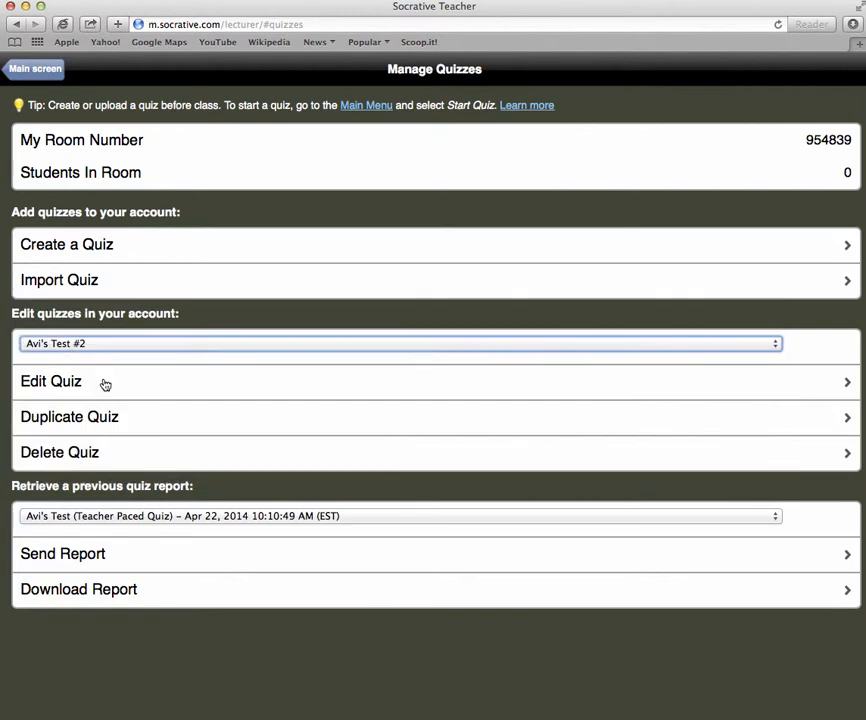
left_click(51, 389)
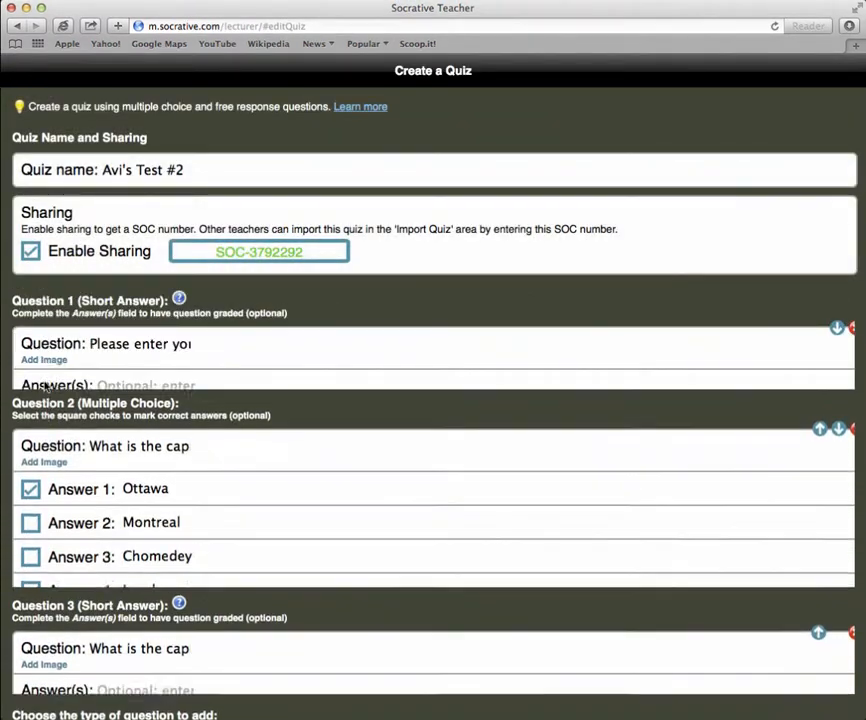
Delete the first question, which asks students to enter their last and first name
scroll(701, 380, "down", 3)
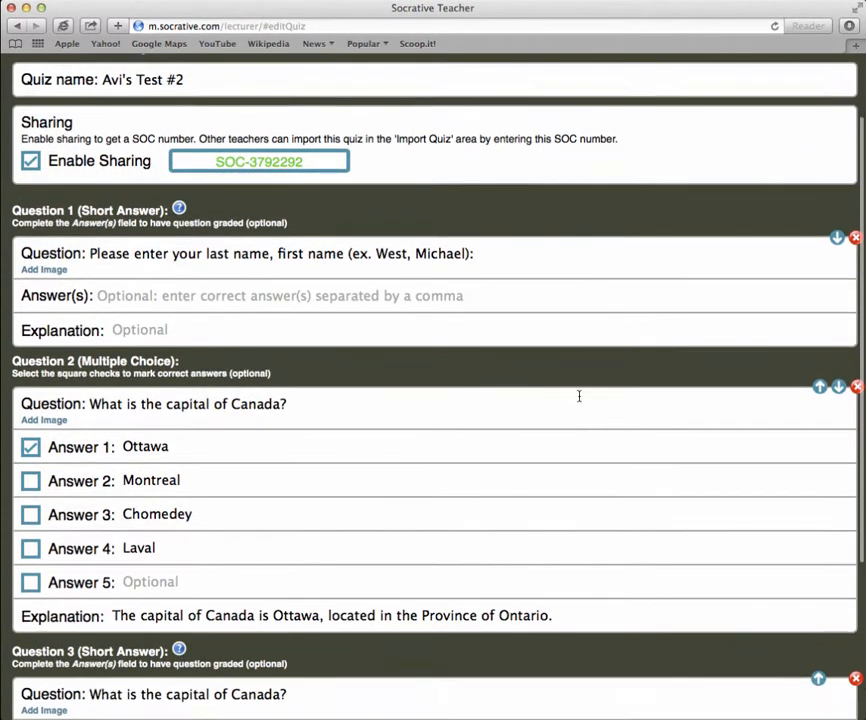
scroll(570, 400, "up", 3)
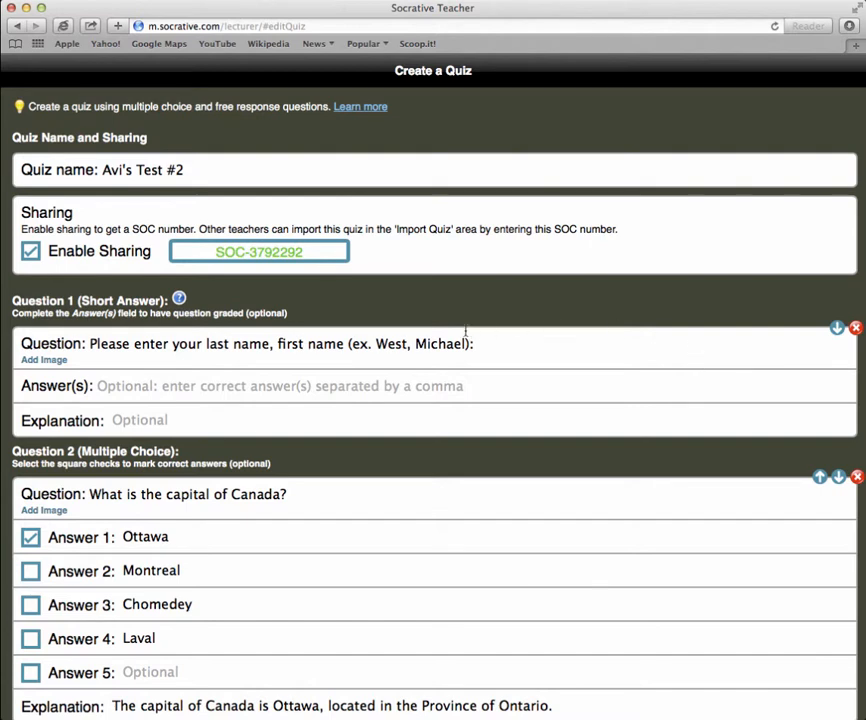
left_click(855, 328)
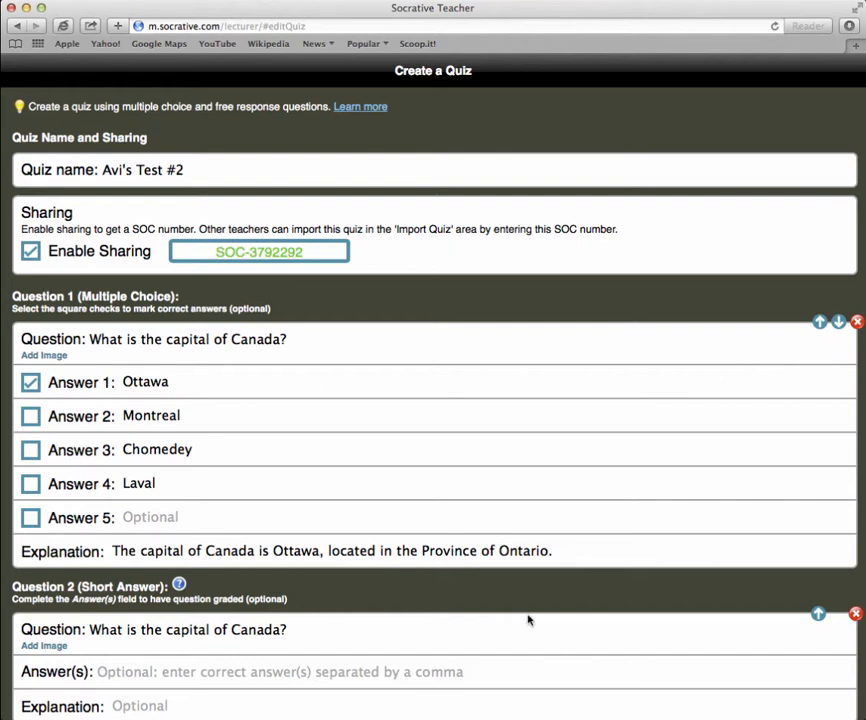
Move the short-answer question above the multiple-choice question and save the quiz
left_click(818, 617)
scroll(291, 284, "down", 3)
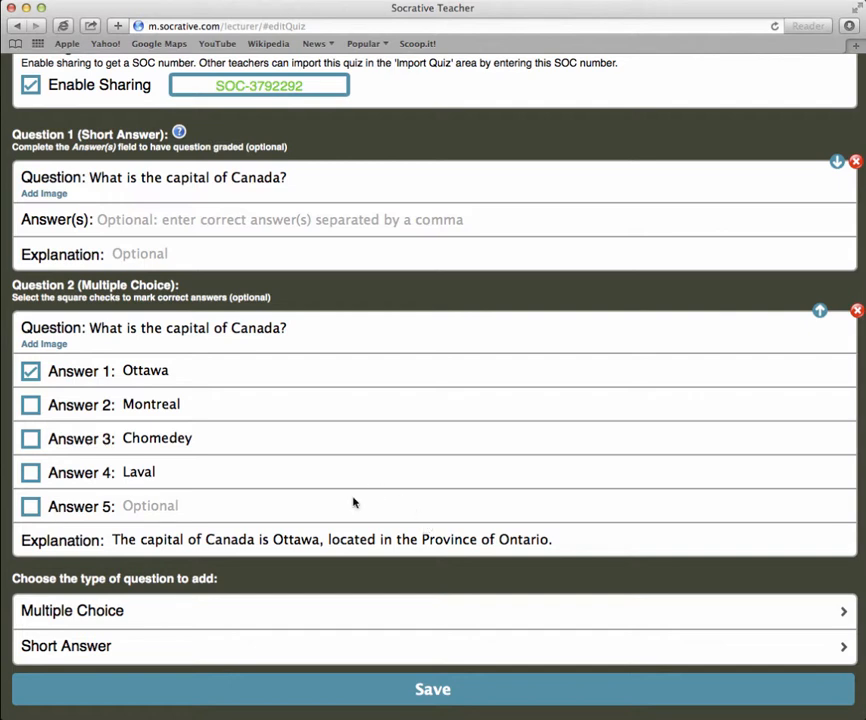
left_click(336, 687)
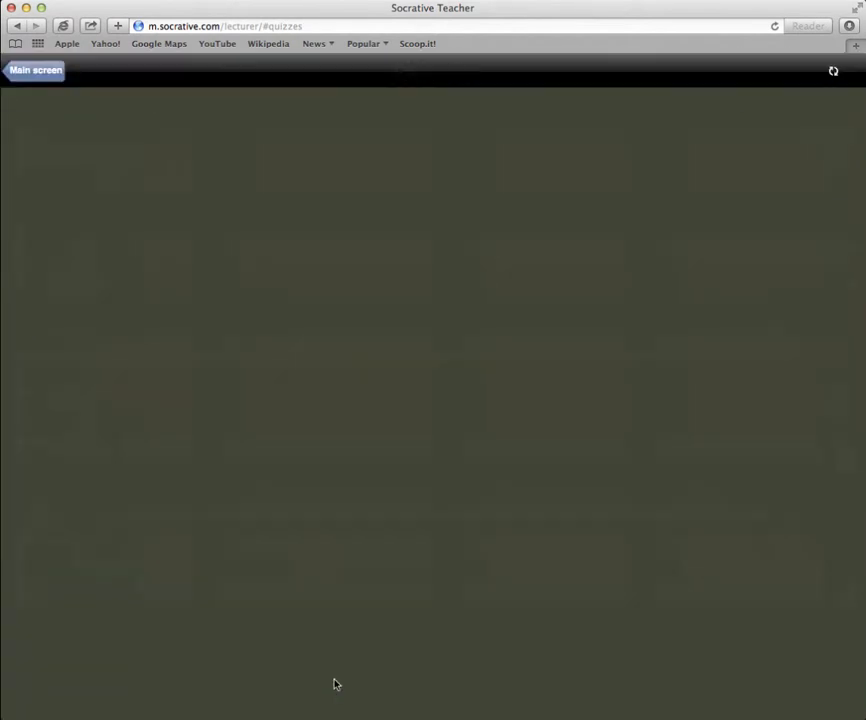